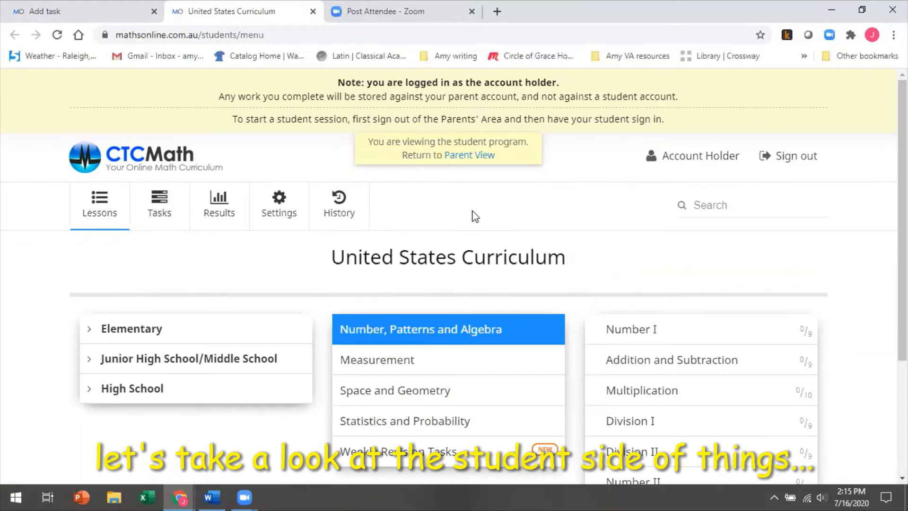
Expand the Elementary, Junior High School/Middle School and High School levels and look over their grades and courses.
scroll(476, 213, "down", 1)
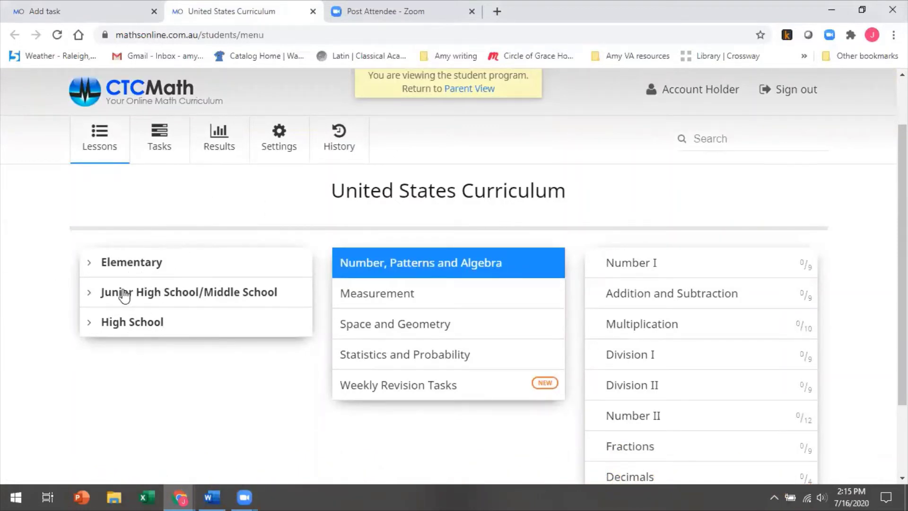
left_click(115, 275)
scroll(91, 375, "down", 3)
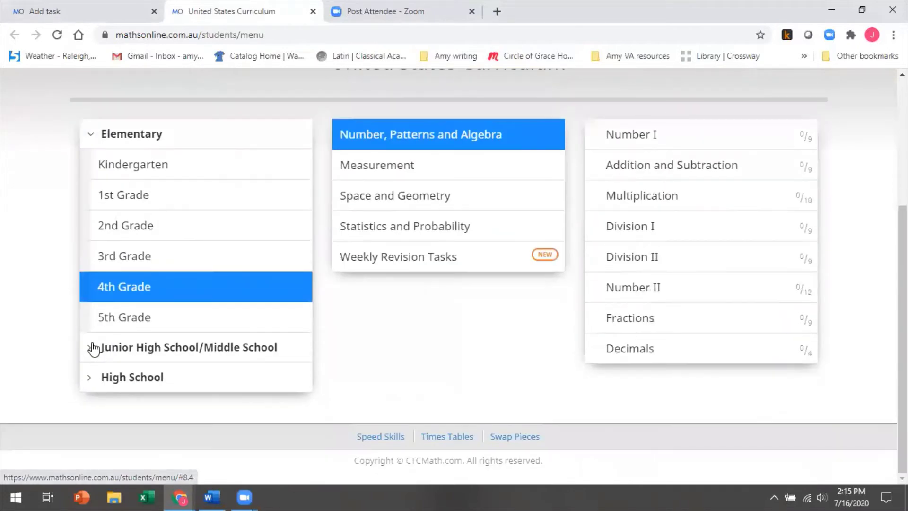
left_click(93, 346)
scroll(112, 347, "down", 3)
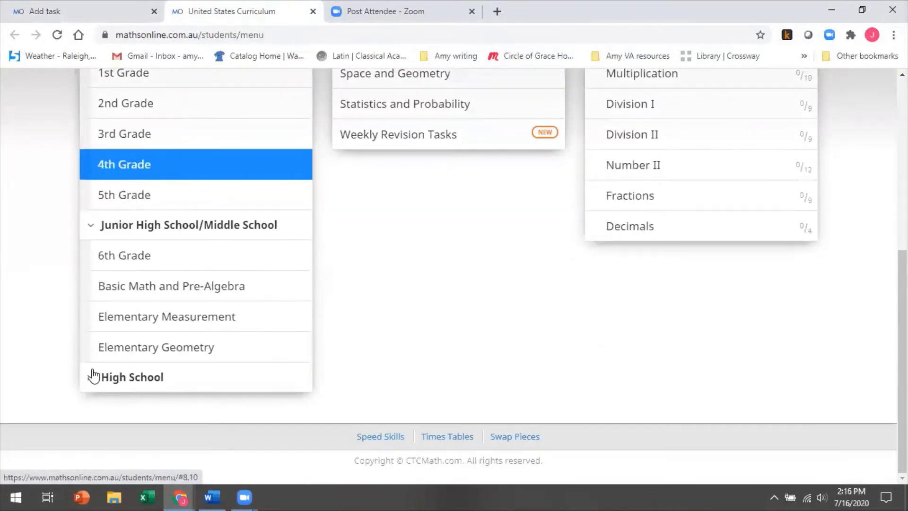
left_click(92, 382)
scroll(163, 314, "up", 4)
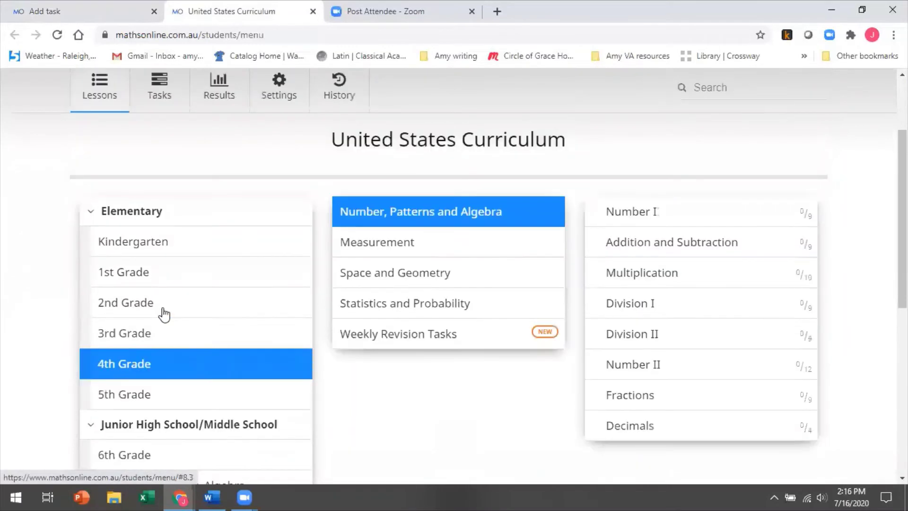
scroll(166, 314, "down", 8)
scroll(504, 310, "up", 6)
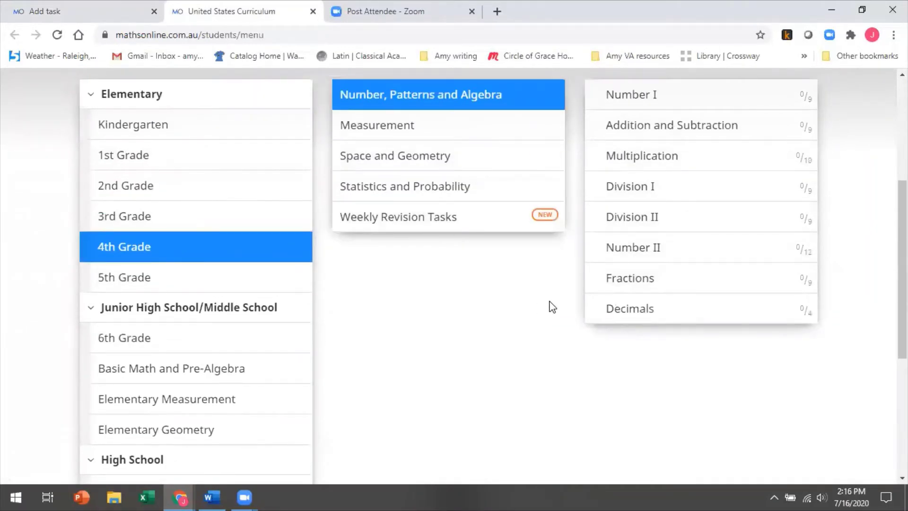
Open the Equivalent Fractions lesson from the Fractions topic of 4th Grade Number, Patterns and Algebra.
left_click(102, 248)
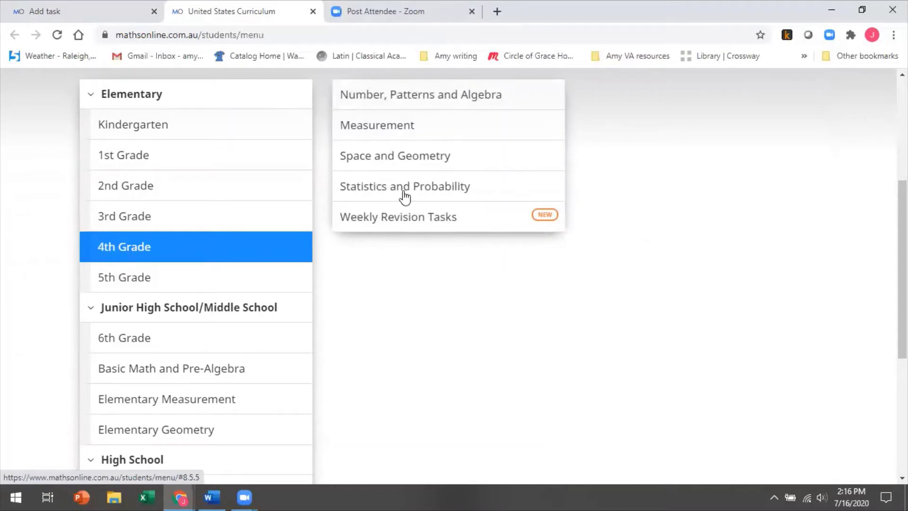
left_click(417, 96)
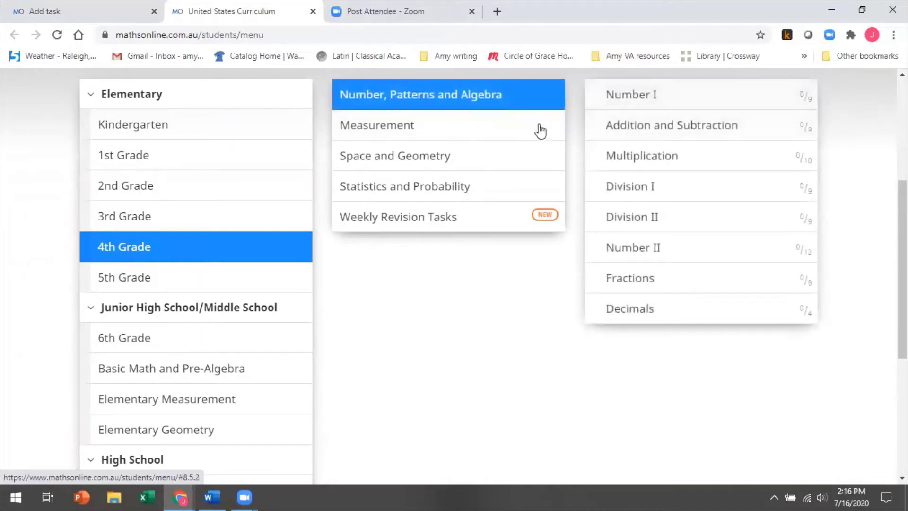
left_click(623, 282)
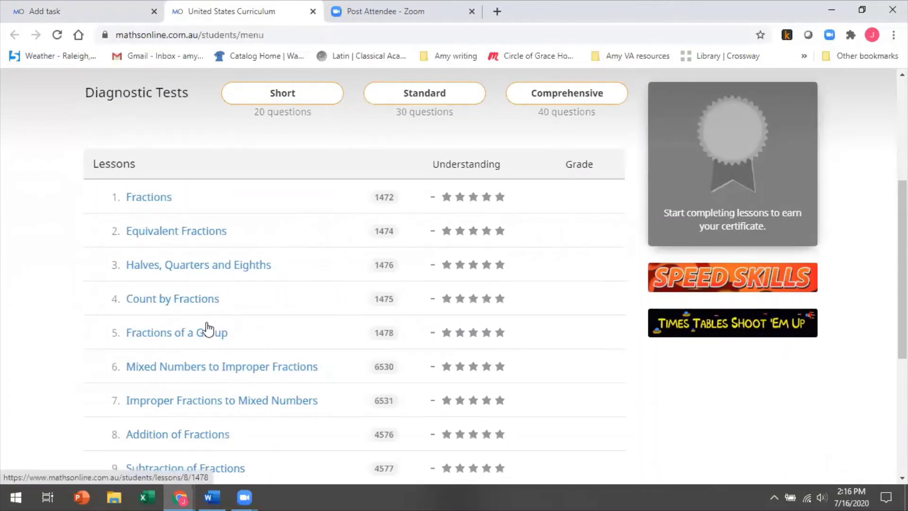
left_click(215, 240)
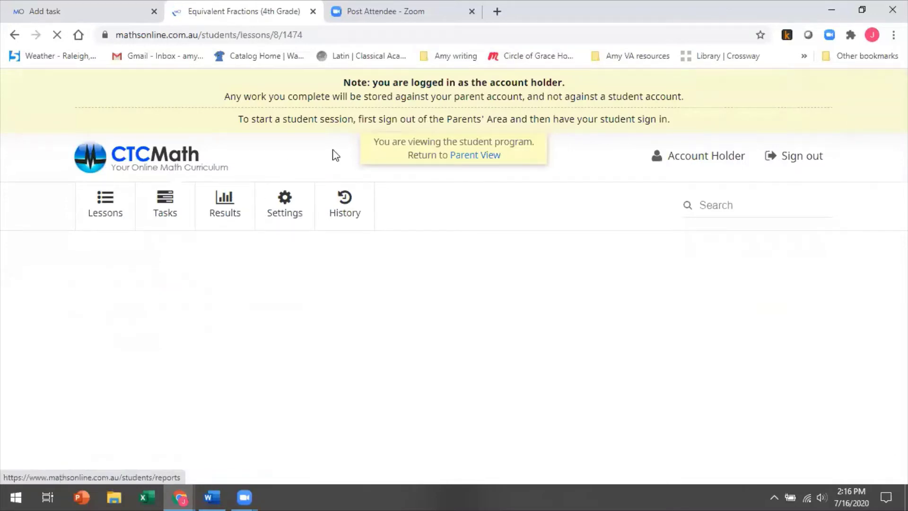
Pause the Equivalent Fractions lesson video and skip ahead to 0:25.
scroll(555, 228, "down", 4)
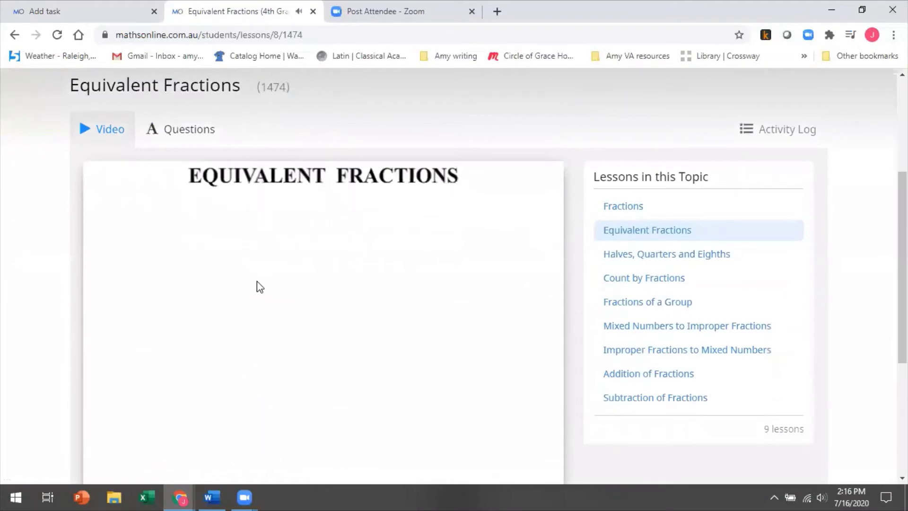
scroll(259, 291, "down", 1)
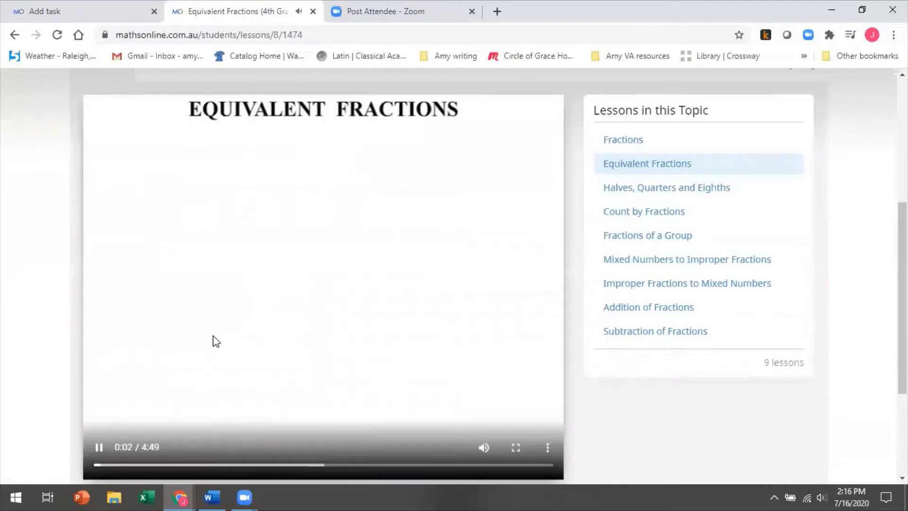
left_click(105, 448)
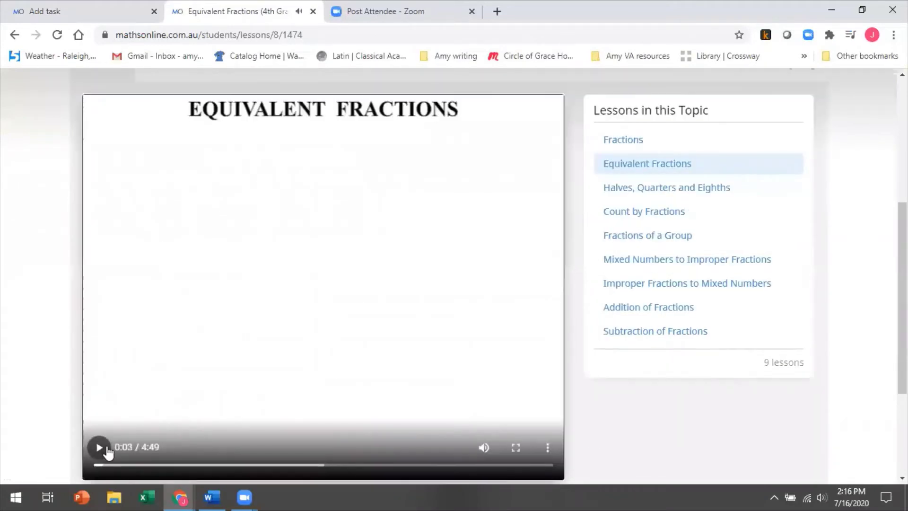
left_click(138, 465)
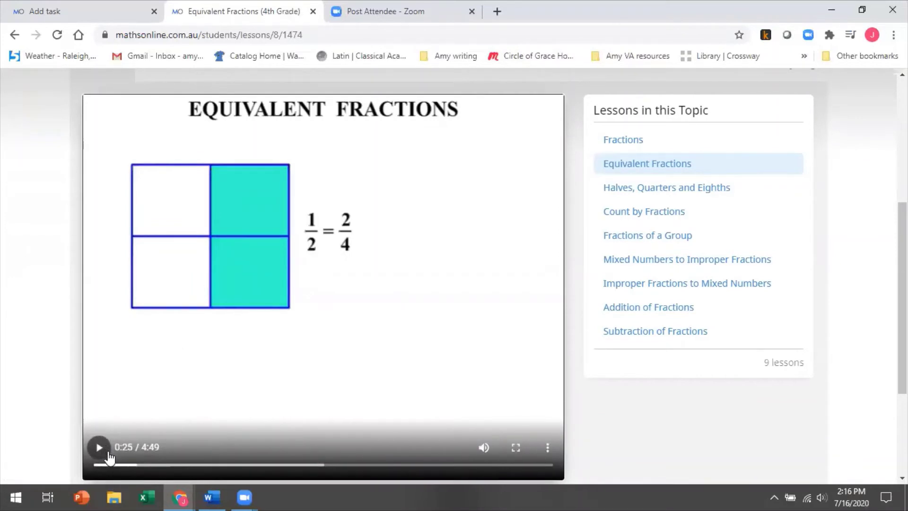
Raise the system volume and play the lesson video, pausing it at 0:47.
key("XF86AudioRaiseVolume")
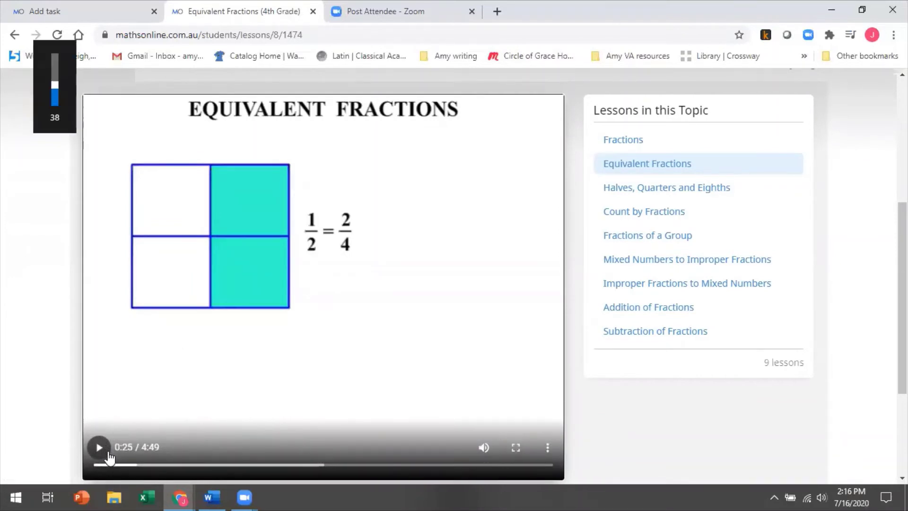
key("XF86AudioRaiseVolume")
key("XF86AudioRaiseVolume")
key("XF86AudioRaiseVolume")
key("XF86AudioRaiseVolume")
key("XF86AudioRaiseVolume")
key("XF86AudioRaiseVolume")
key("XF86AudioRaiseVolume")
key("XF86AudioRaiseVolume")
key("XF86AudioRaiseVolume")
key("XF86AudioRaiseVolume")
key("XF86AudioRaiseVolume")
key("XF86AudioRaiseVolume")
key("XF86AudioRaiseVolume")
key("XF86AudioRaiseVolume")
key("XF86AudioRaiseVolume")
key("XF86AudioRaiseVolume")
key("XF86AudioRaiseVolume")
key("XF86AudioRaiseVolume")
key("XF86AudioRaiseVolume")
key("XF86AudioRaiseVolume")
left_click(102, 452)
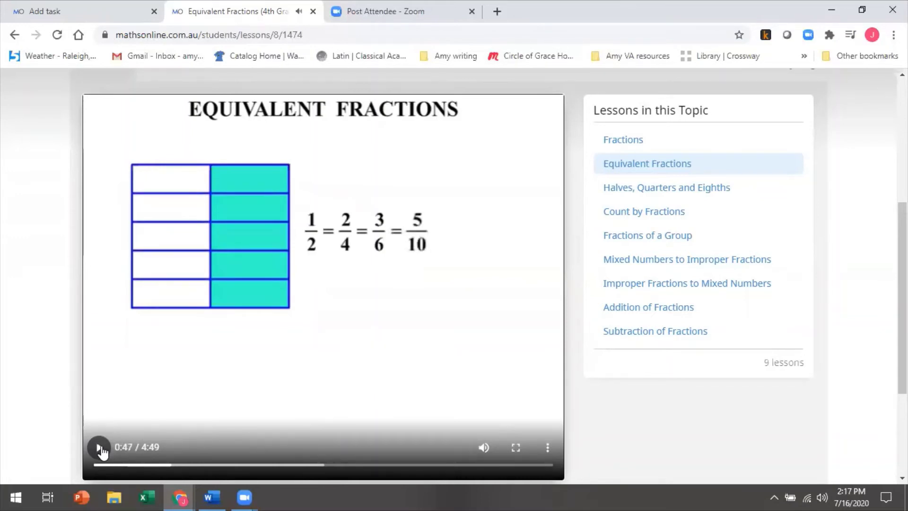
Look over the lesson page's reference material and topic lessons, and start the Equivalent Fractions questions.
scroll(229, 415, "down", 2)
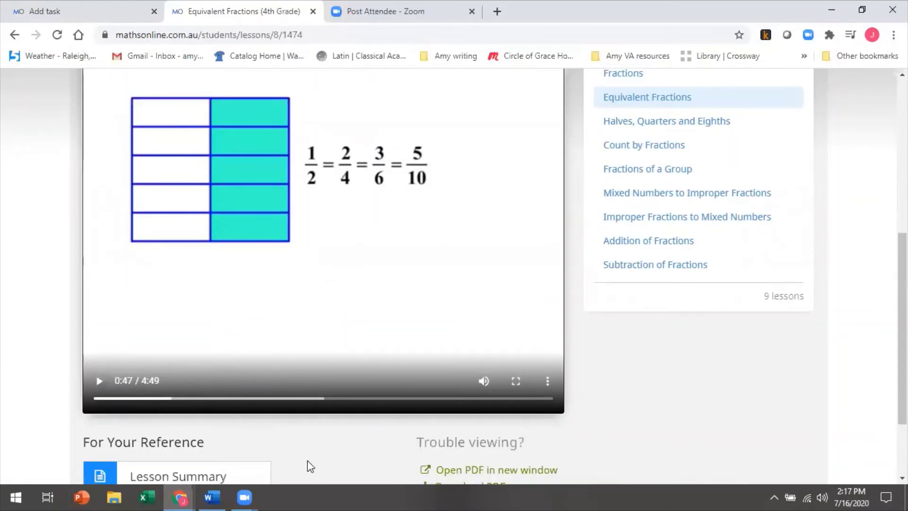
scroll(310, 463, "down", 2)
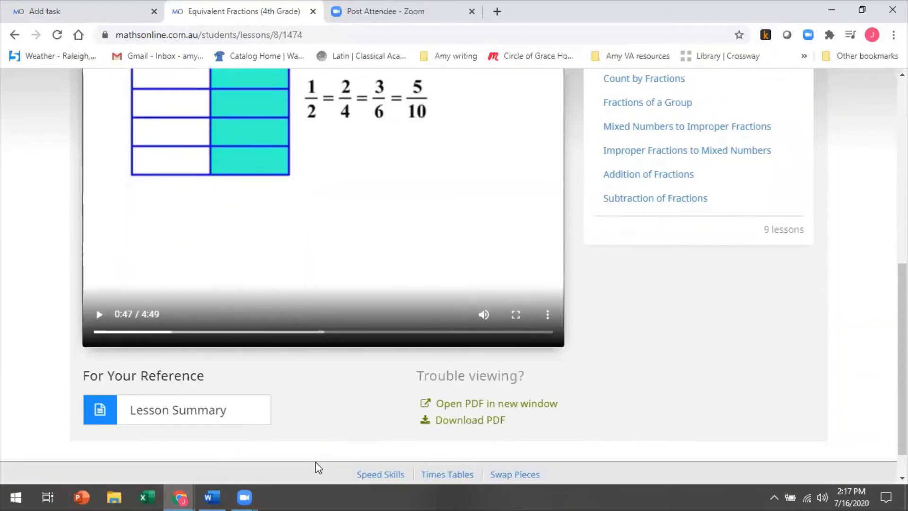
scroll(316, 465, "up", 2)
scroll(316, 465, "up", 4)
scroll(369, 454, "down", 2)
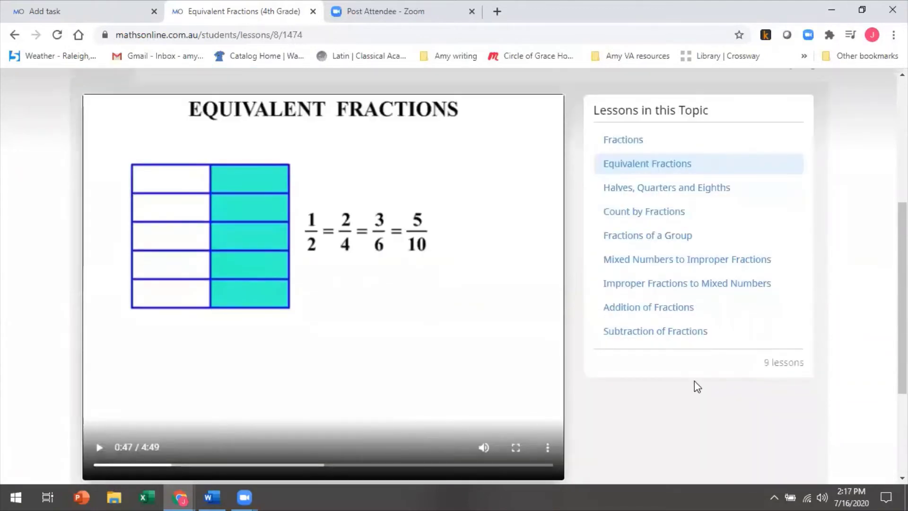
scroll(694, 381, "up", 4)
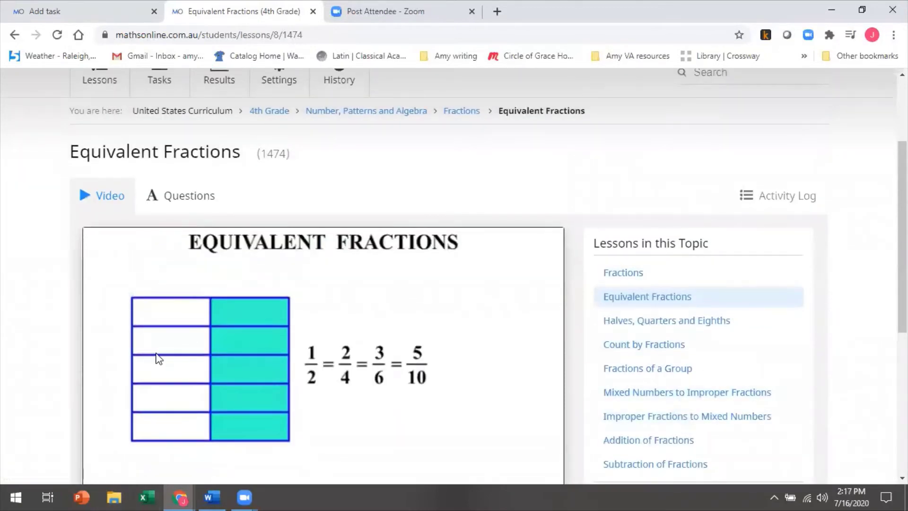
left_click(183, 203)
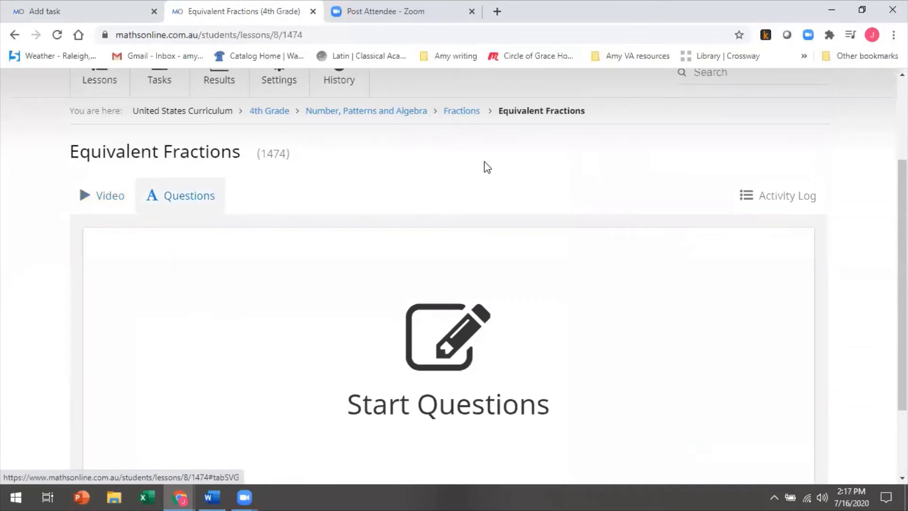
scroll(504, 233, "down", 1)
scroll(505, 233, "down", 2)
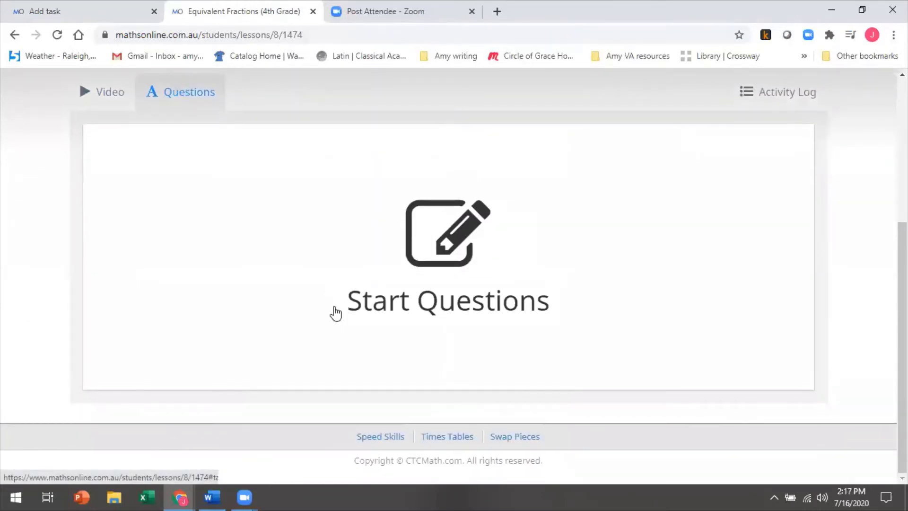
left_click(385, 319)
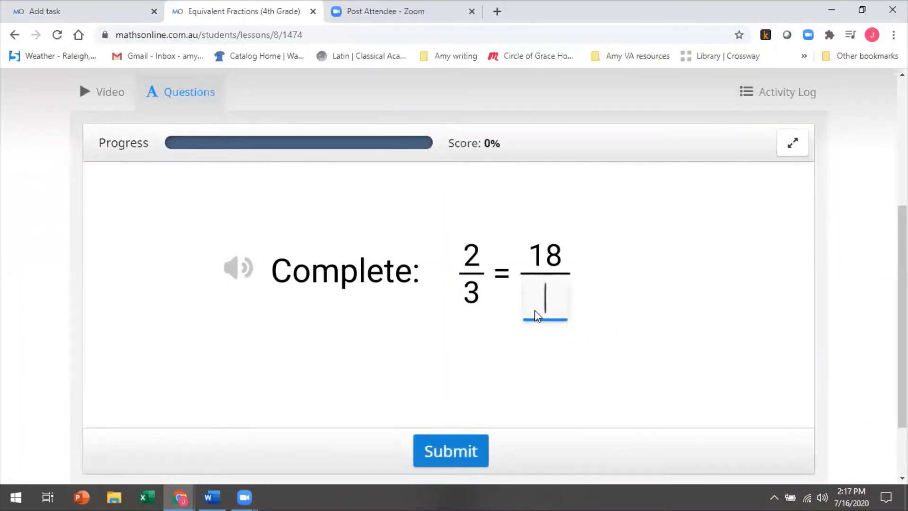
Answer the 2/3 = 18/? question with 27, submit it and go on to the following question.
type("27")
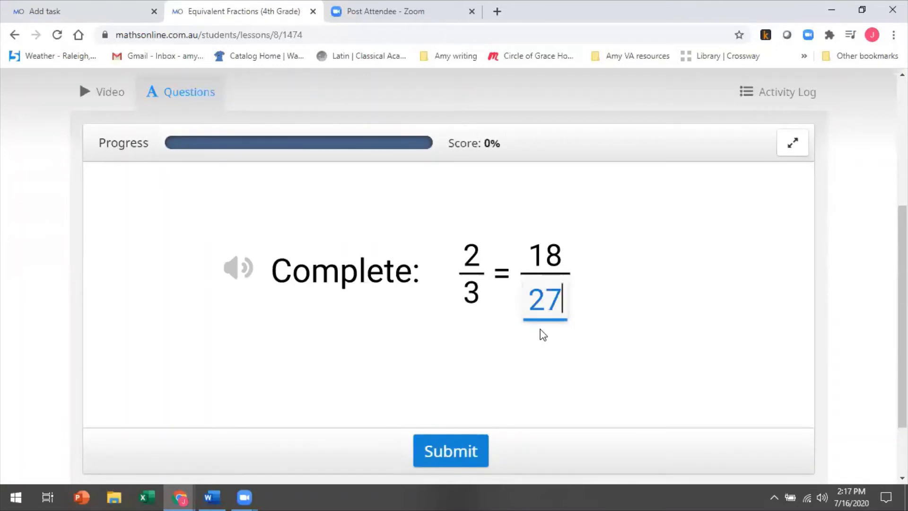
left_click(453, 467)
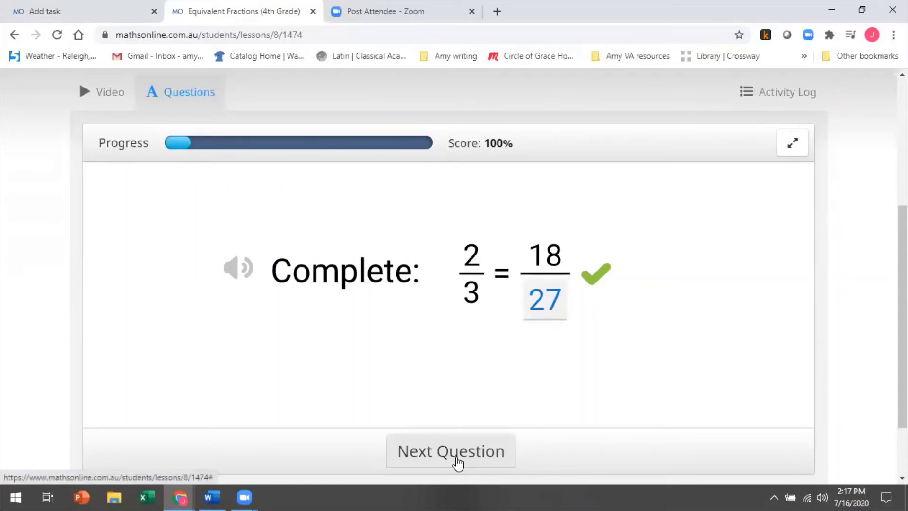
left_click(465, 458)
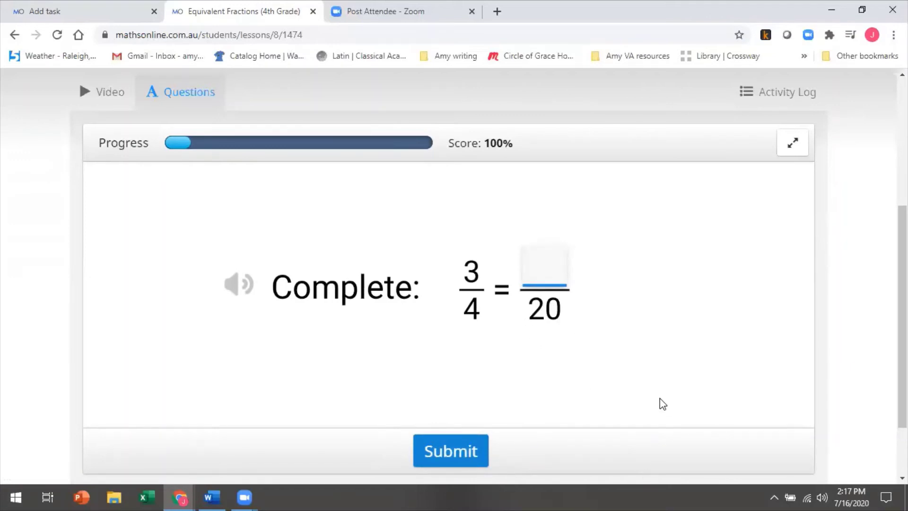
Submit 12 as the missing numerator in the 3/4 = ?/20 question, review the correction and continue to another question.
type("12")
scroll(513, 379, "down", 2)
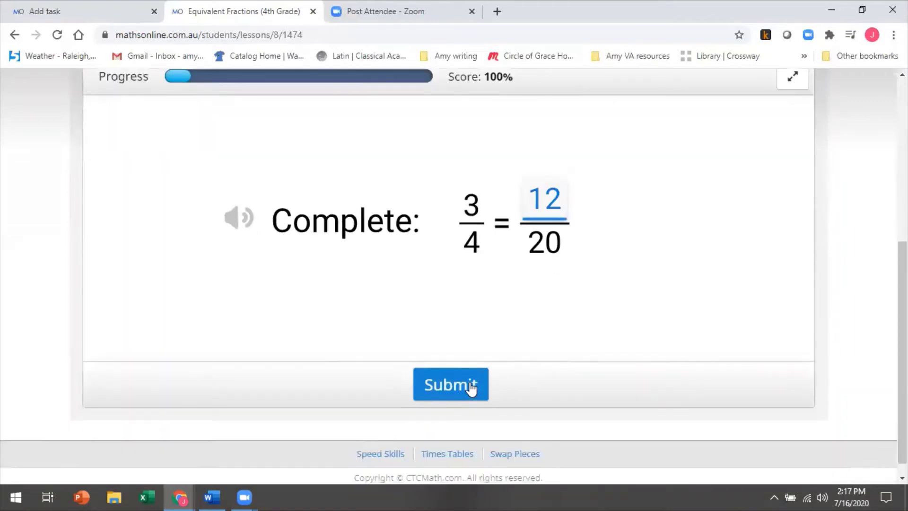
left_click(473, 386)
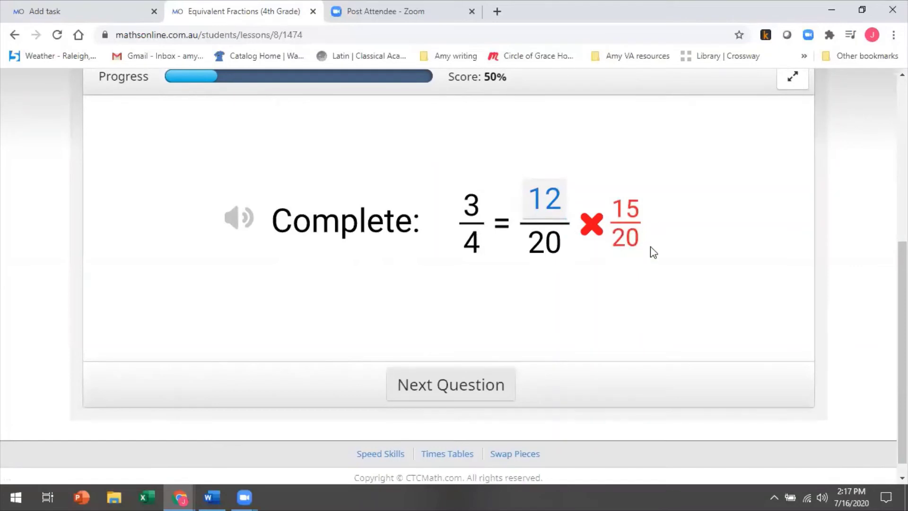
scroll(650, 251, "up", 2)
scroll(645, 248, "down", 1)
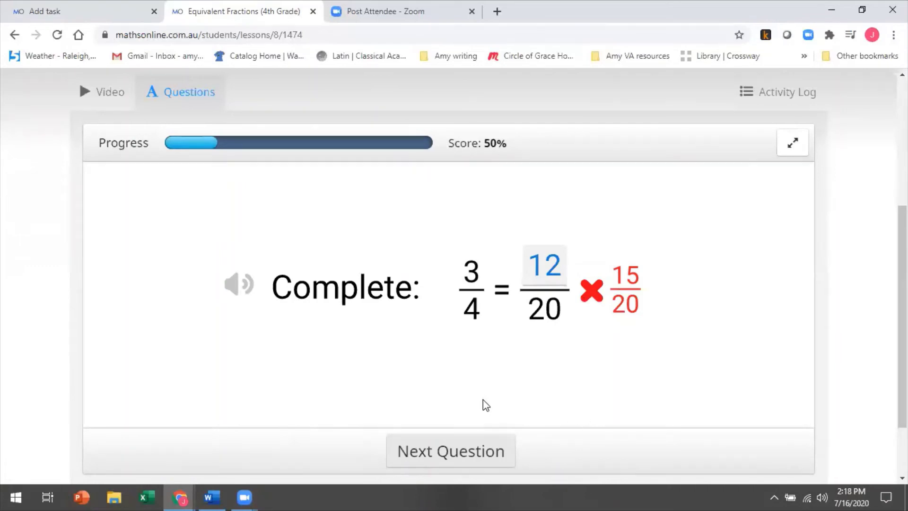
left_click(460, 460)
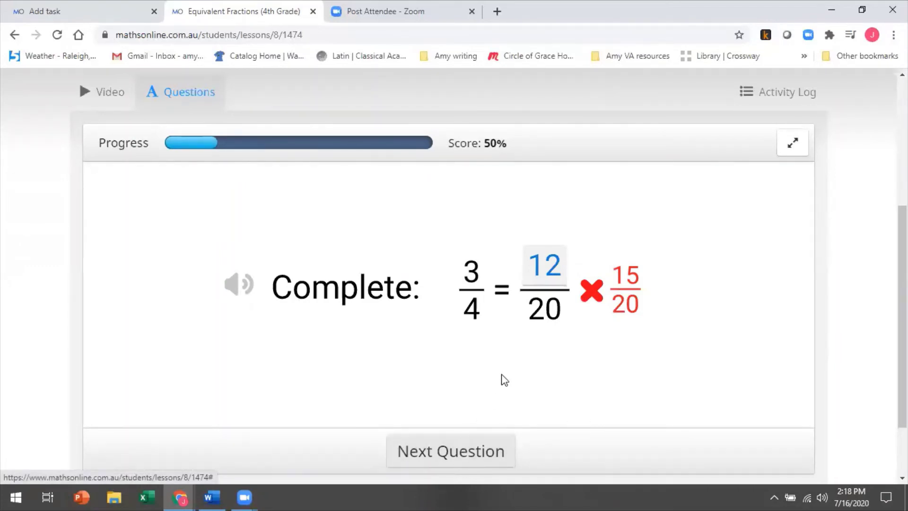
scroll(473, 402, "down", 1)
left_click(461, 390)
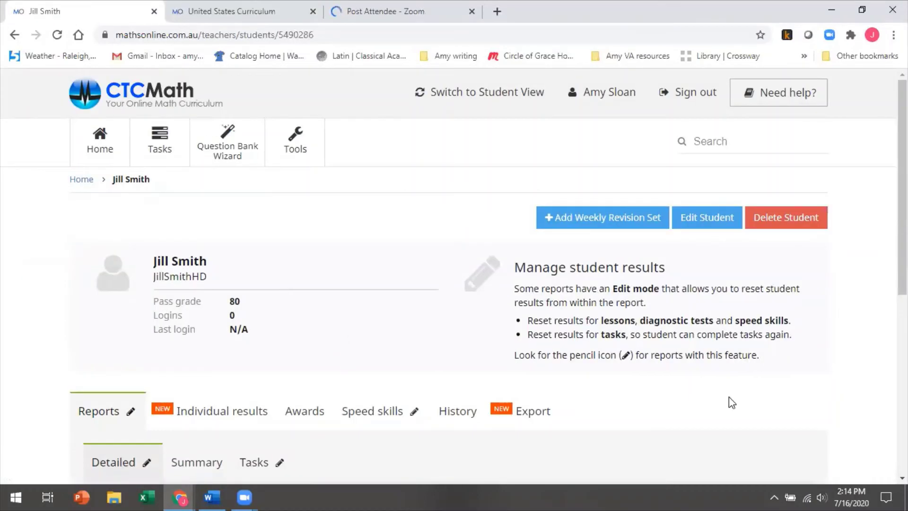
In the parent account, go from the student's report page to the tasks list and open the form for a new task.
scroll(324, 263, "down", 3)
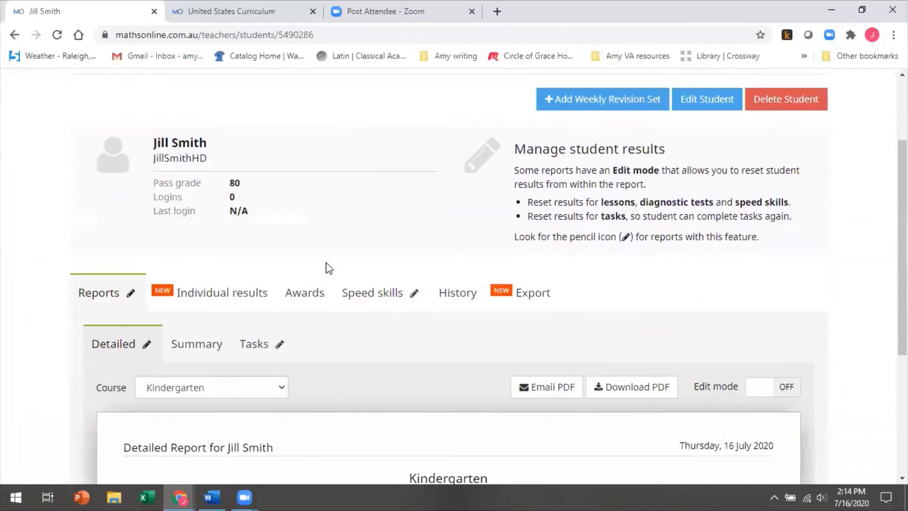
scroll(376, 246, "up", 3)
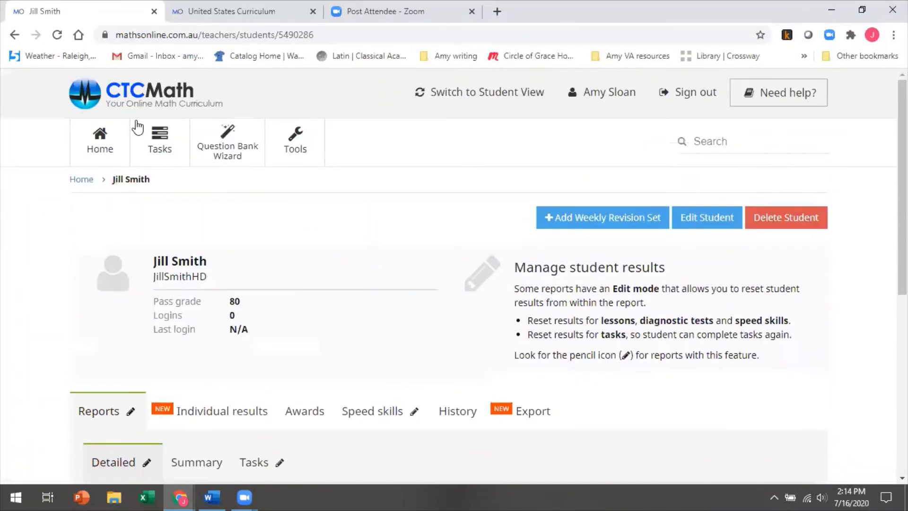
left_click(164, 132)
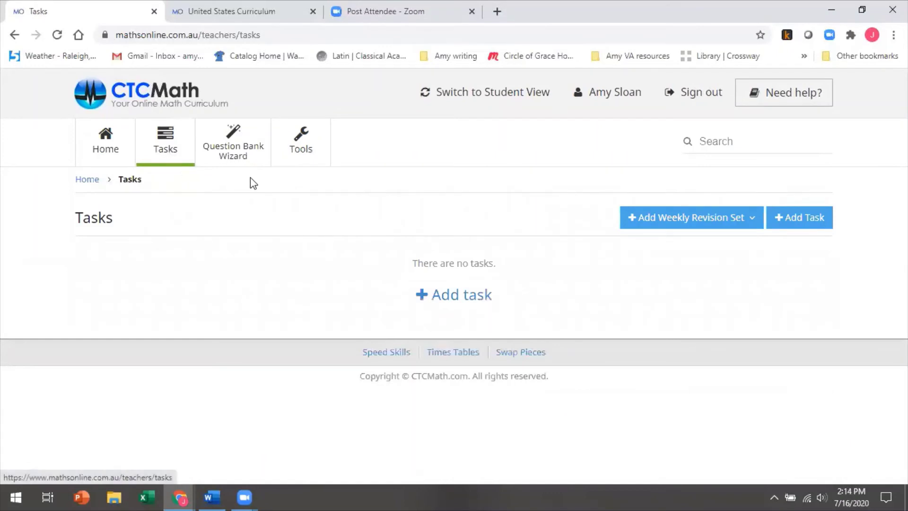
left_click(466, 296)
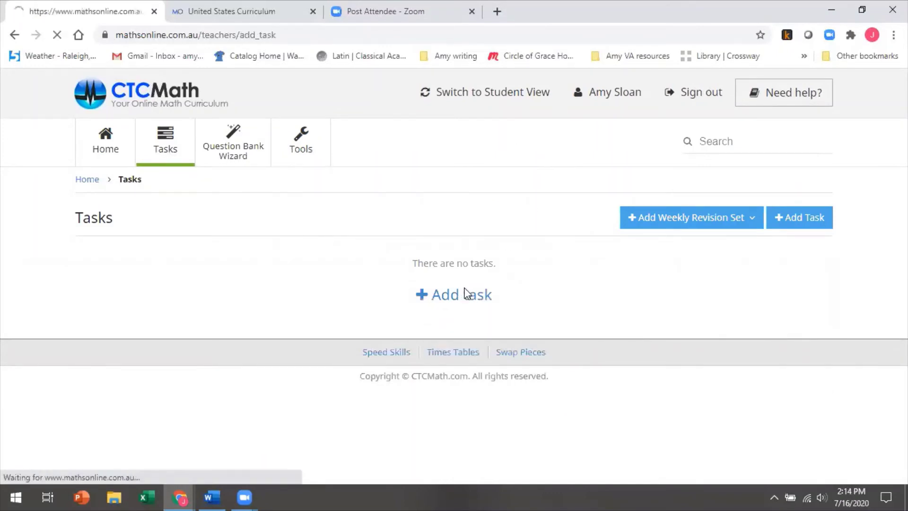
scroll(427, 270, "down", 2)
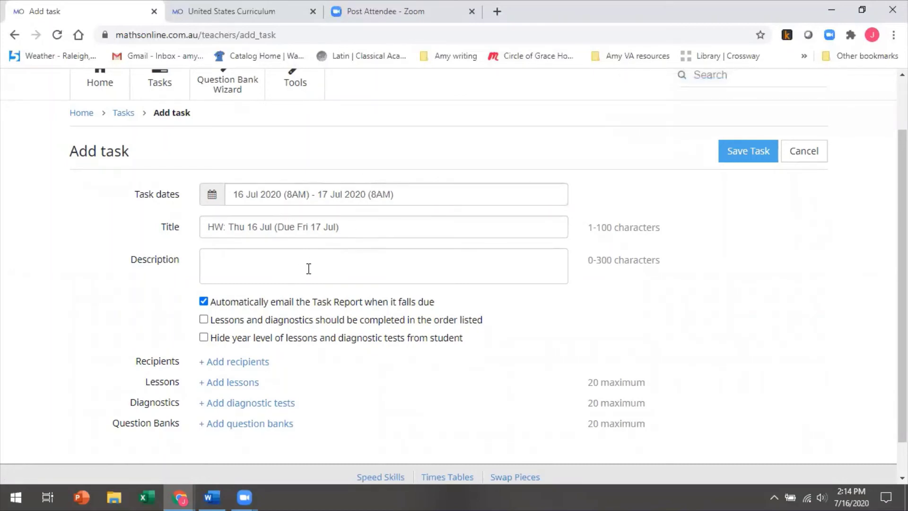
Open the lesson selection of the new task and look over its completion options, lesson table and the task form's fields.
scroll(273, 331, "down", 1)
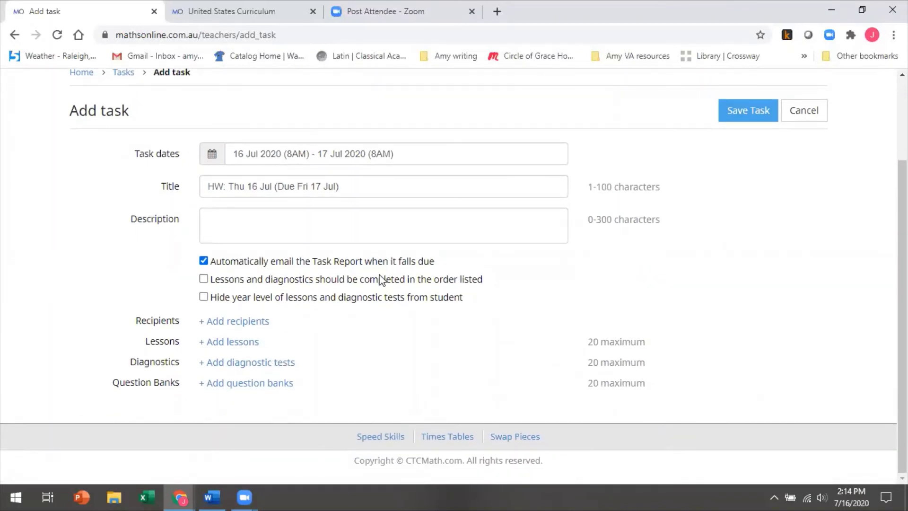
left_click(233, 343)
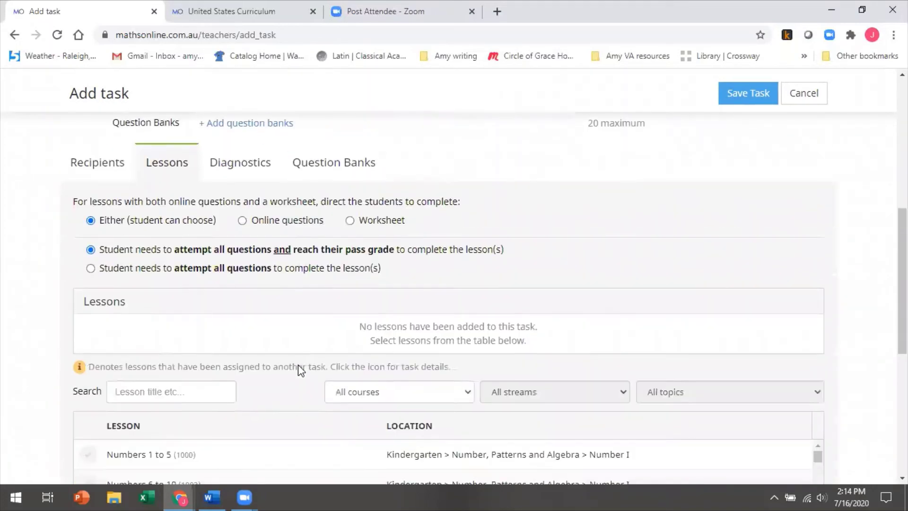
scroll(298, 368, "down", 3)
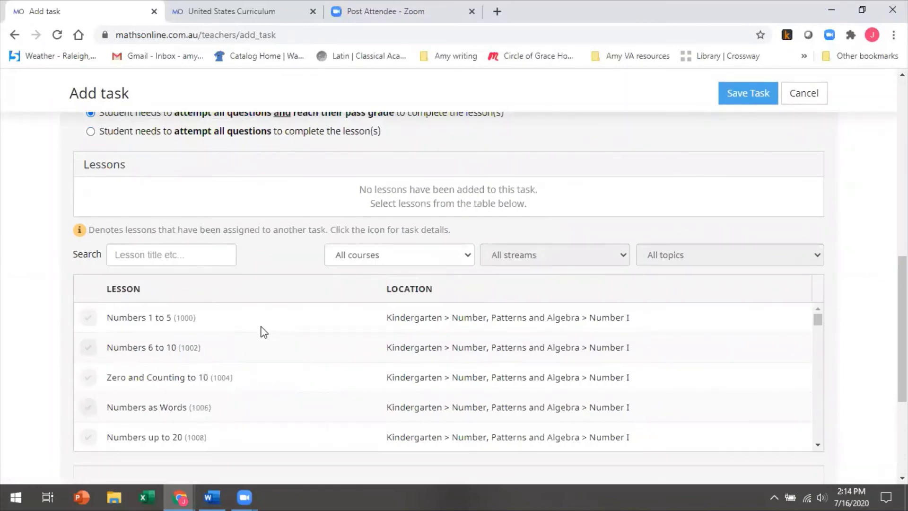
scroll(468, 300, "up", 5)
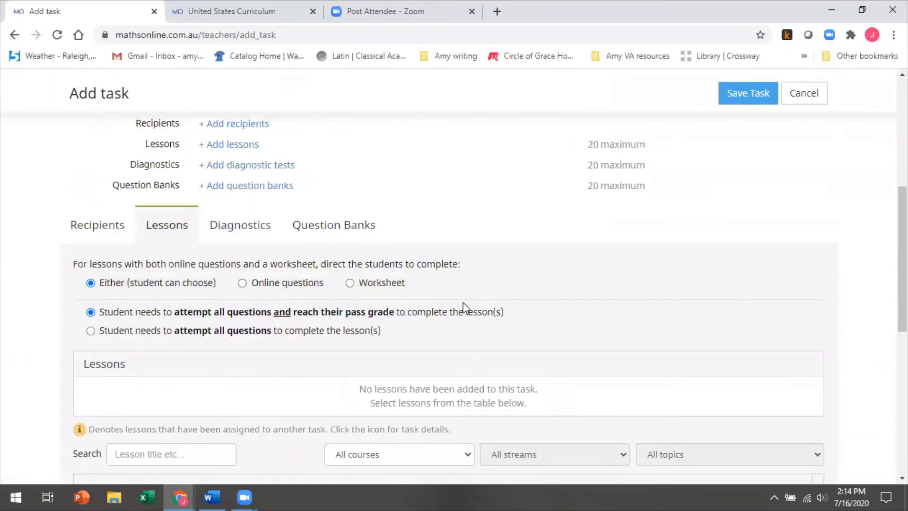
scroll(464, 307, "up", 4)
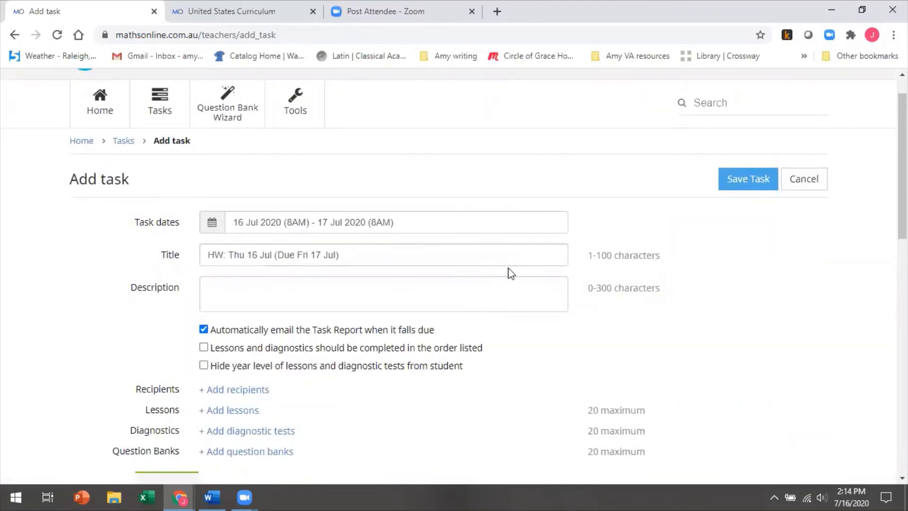
scroll(510, 269, "up", 1)
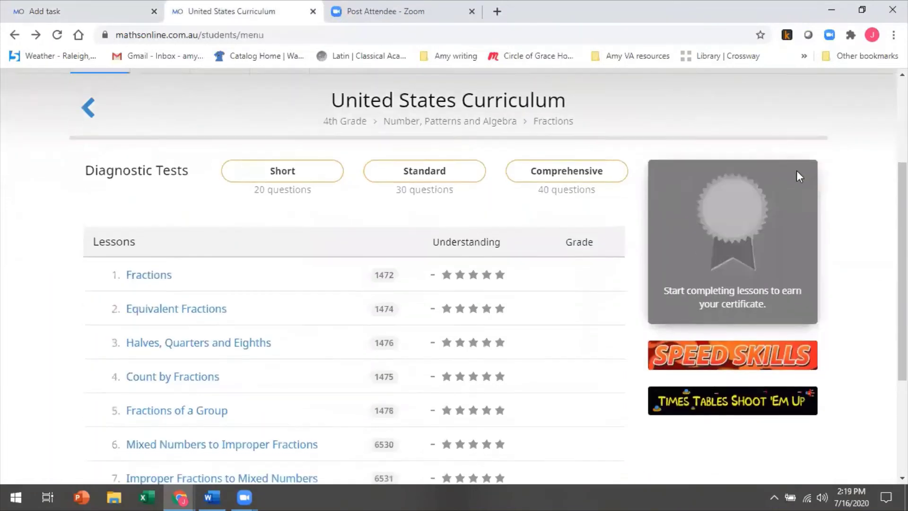
From the student view's 4th Grade Fractions page, open the Times Tables Shoot 'Em Up game and look over its start screen.
scroll(796, 175, "down", 1)
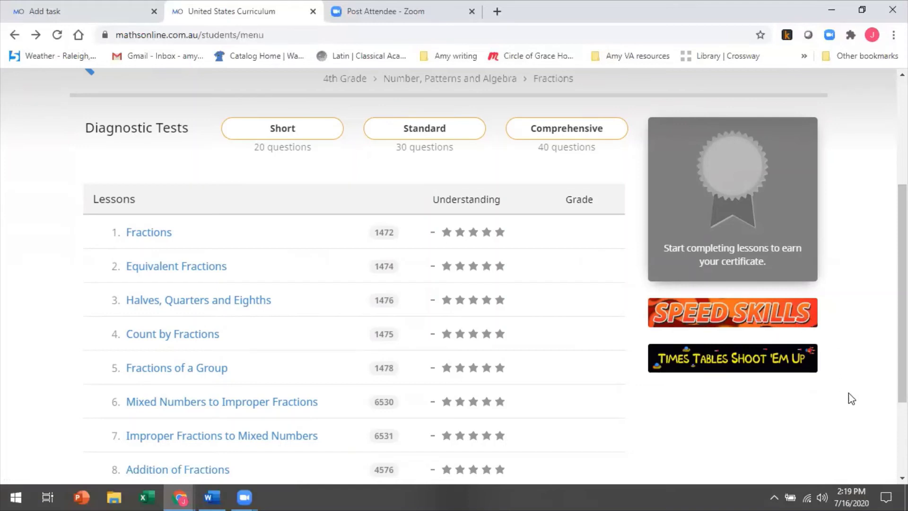
left_click(786, 364)
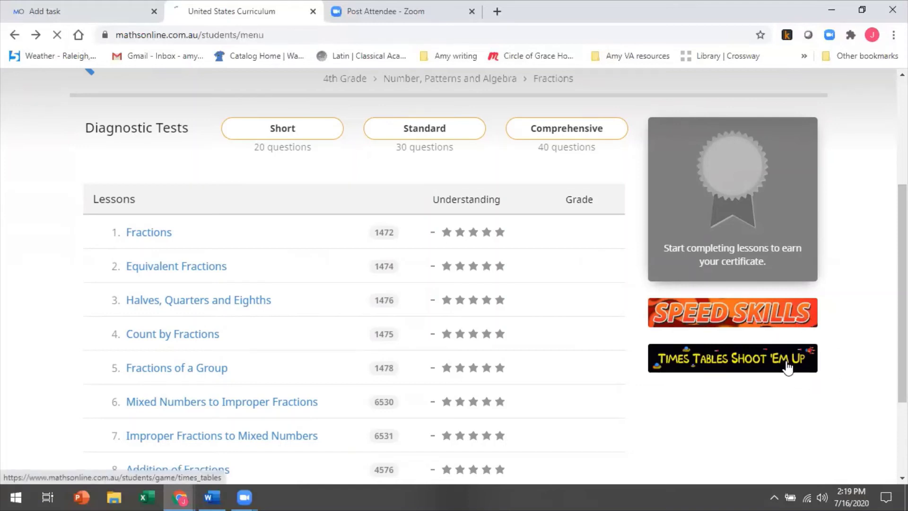
scroll(799, 371, "down", 4)
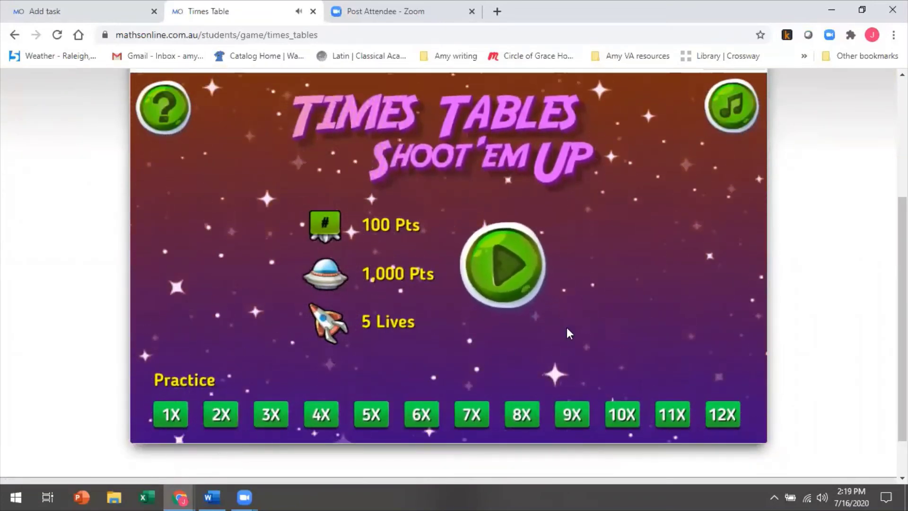
scroll(847, 390, "up", 4)
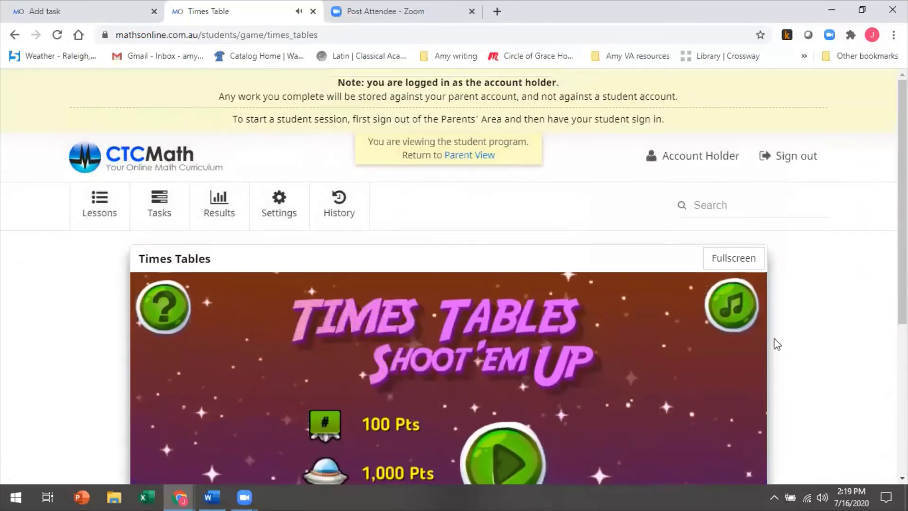
Leave the game to view the student's tasks page and the detailed report on the results page.
left_click(96, 208)
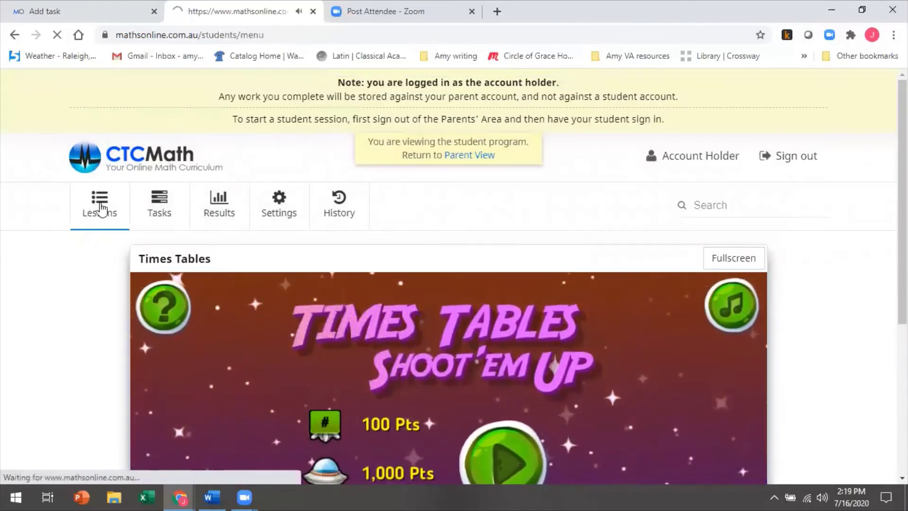
left_click(167, 208)
scroll(234, 256, "down", 1)
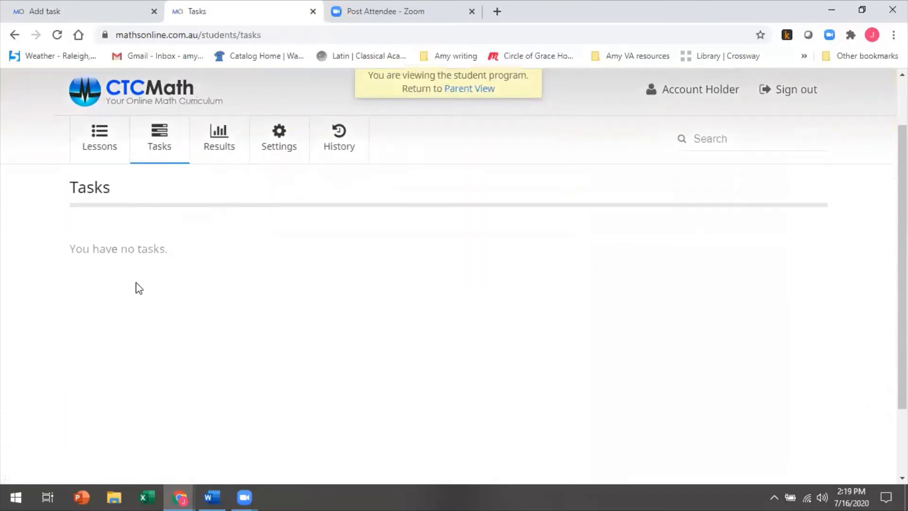
left_click(207, 138)
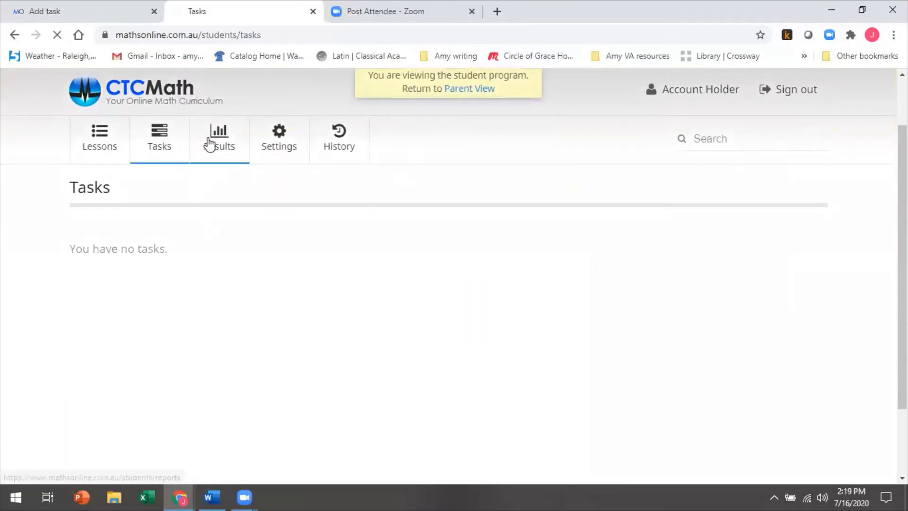
scroll(306, 237, "down", 2)
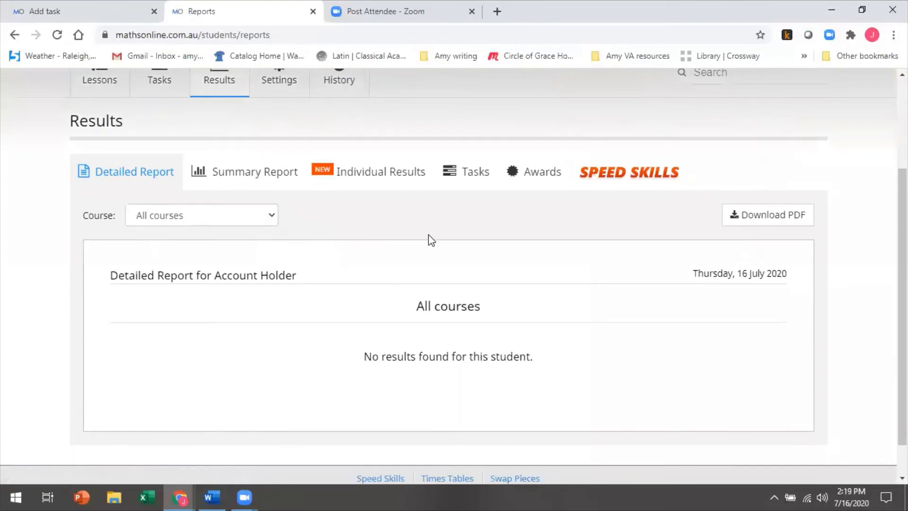
scroll(306, 235, "up", 1)
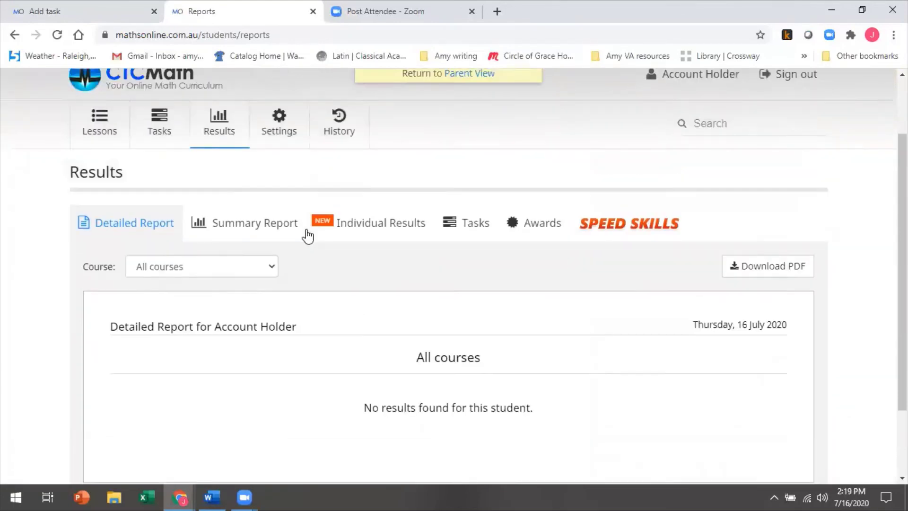